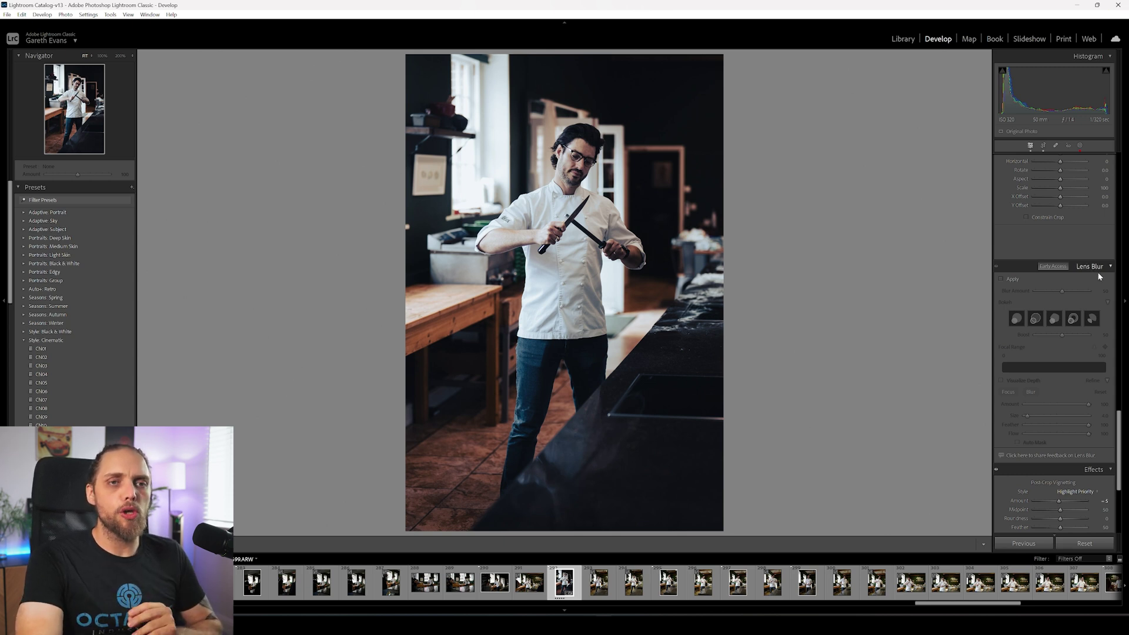
# Scroll the Develop panels past Transform to reveal Lens Blur (Blur Amount 50, Boost 50).
pyautogui.scroll(15, 1089, 281)
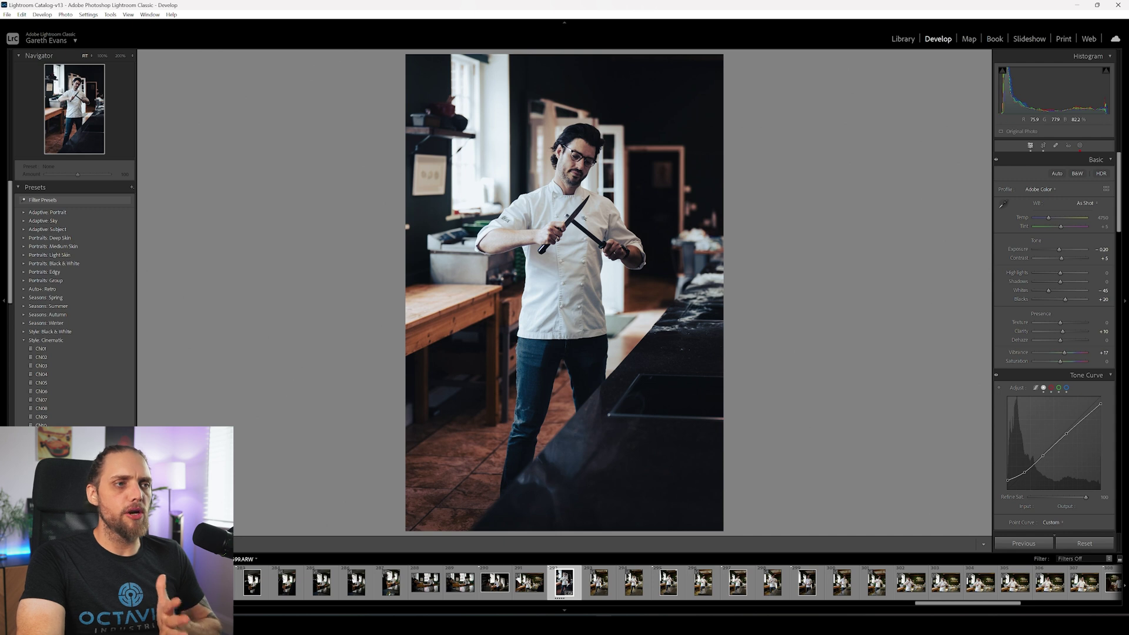
pyautogui.scroll(-12, 1044, 249)
pyautogui.scroll(-5, 1044, 262)
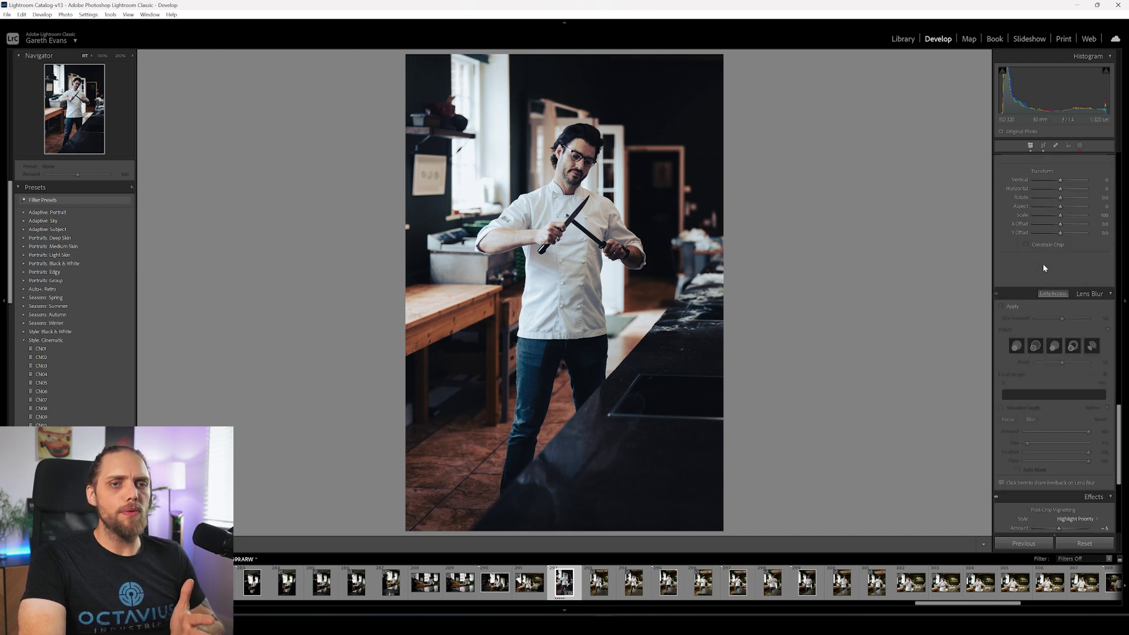
pyautogui.scroll(-3, 1061, 259)
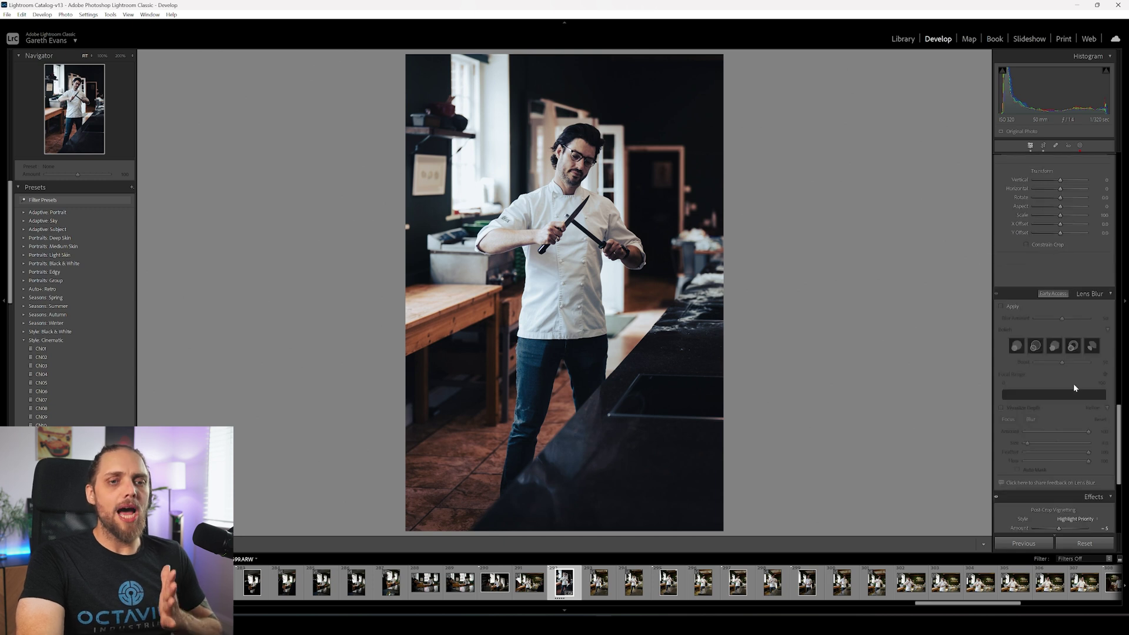
pyautogui.scroll(-2, 1088, 489)
pyautogui.scroll(2, 1064, 429)
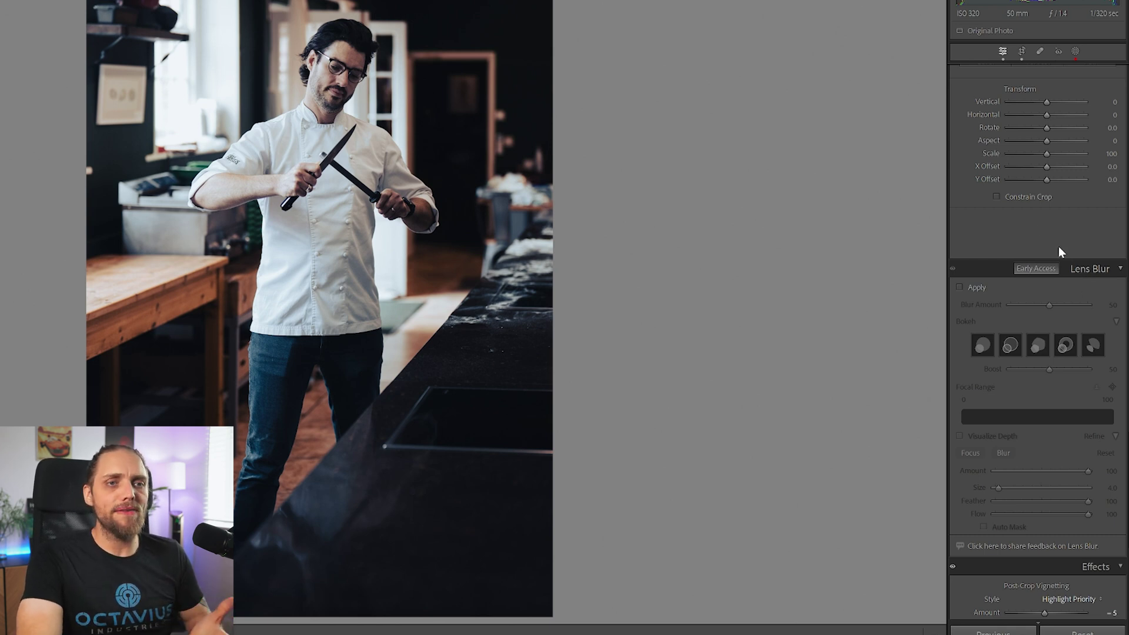
# Apply Lens Blur to the chef portrait and toggle it off and on to compare.
pyautogui.click(961, 287)
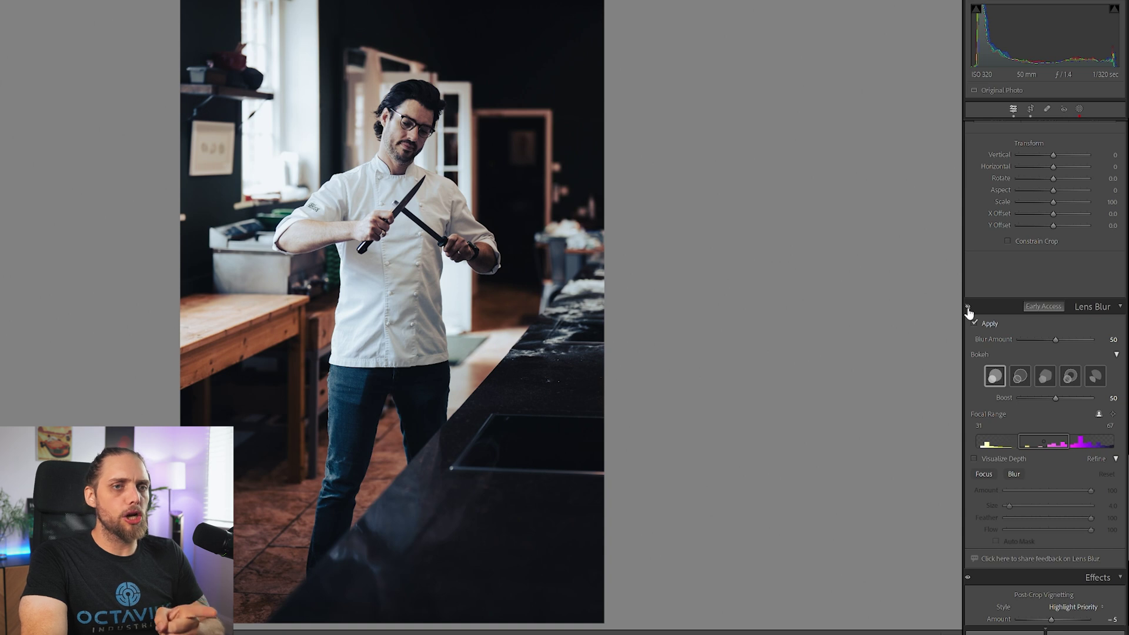
pyautogui.click(968, 310)
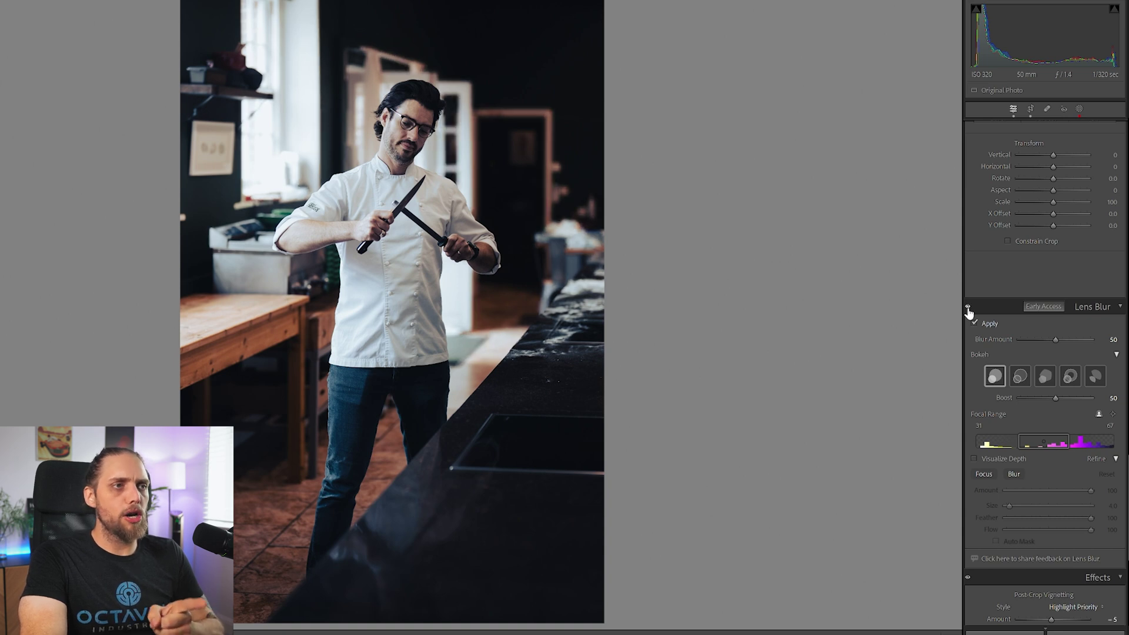
pyautogui.click(969, 309)
pyautogui.click(968, 309)
pyautogui.click(968, 310)
pyautogui.click(968, 310)
pyautogui.click(969, 309)
pyautogui.click(968, 309)
pyautogui.click(968, 310)
pyautogui.click(968, 309)
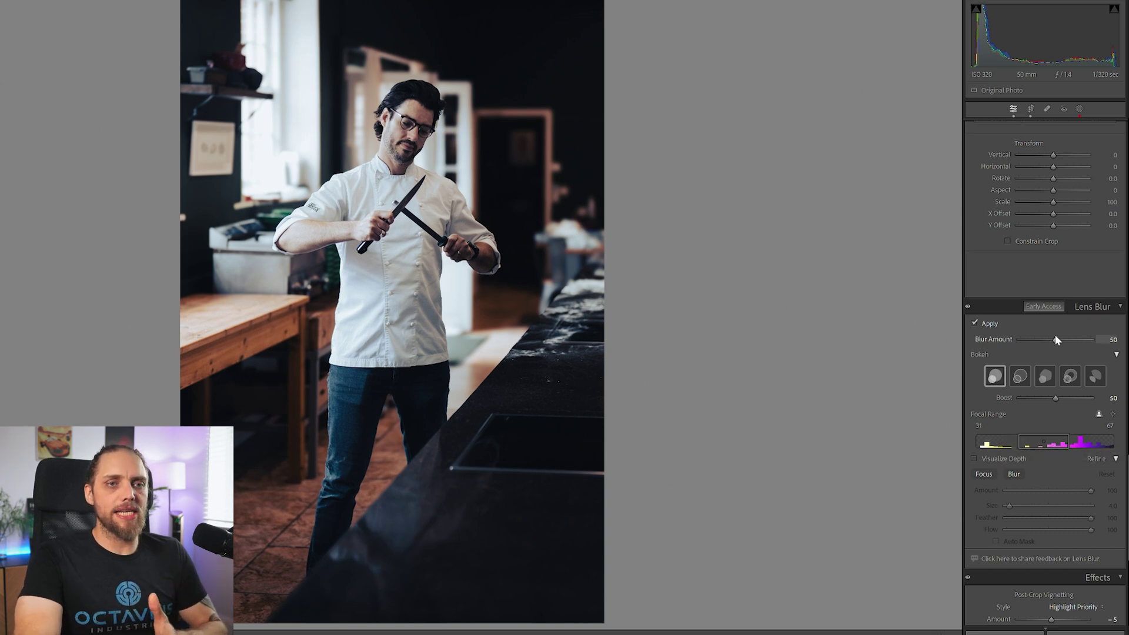
# Raise Blur Amount to 100 and toggle Lens Blur off and on to compare.
pyautogui.moveTo(1054, 340); pyautogui.dragTo(1103, 346)
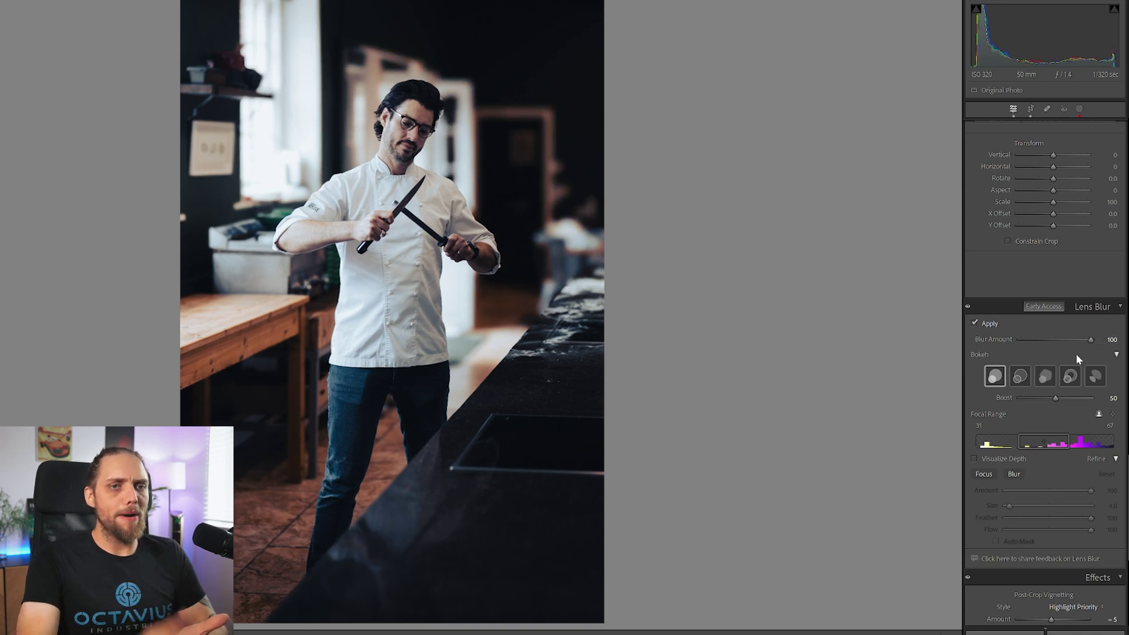
pyautogui.click(967, 307)
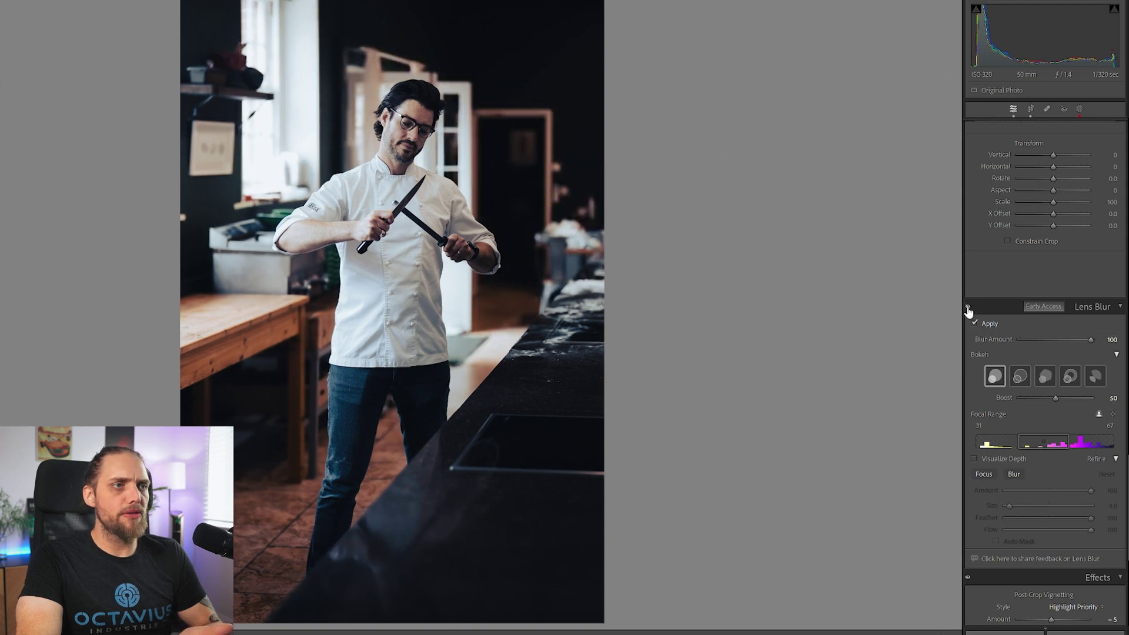
pyautogui.click(968, 308)
pyautogui.click(968, 308)
pyautogui.click(968, 308)
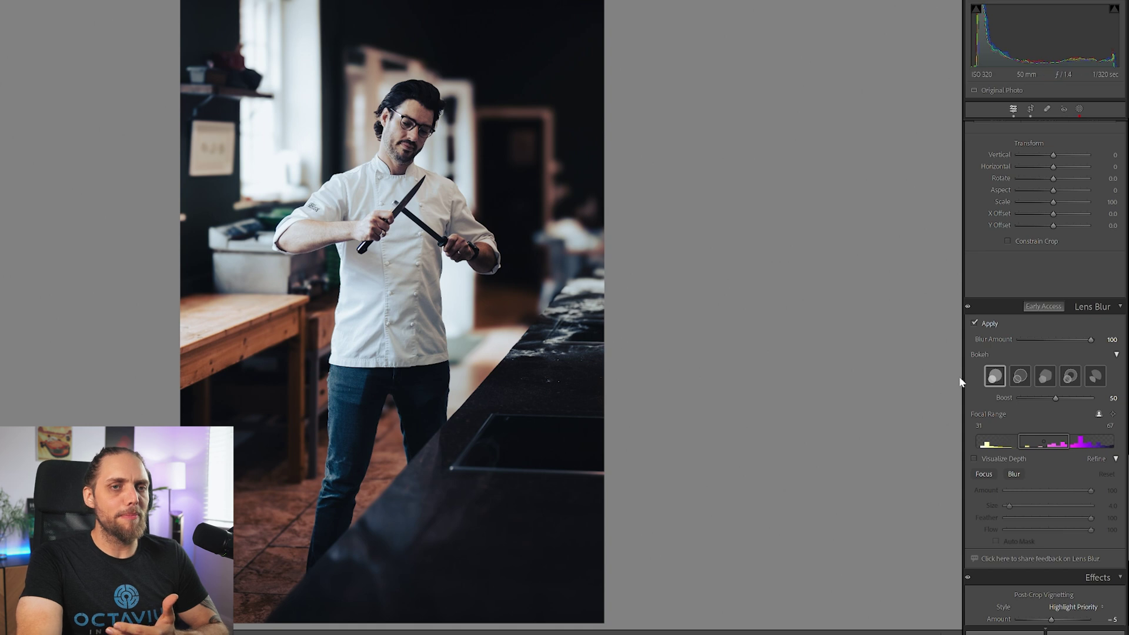
# Lower the Lens Blur Blur Amount back to 50 for a gentler background.
pyautogui.moveTo(1081, 340); pyautogui.dragTo(1052, 349)
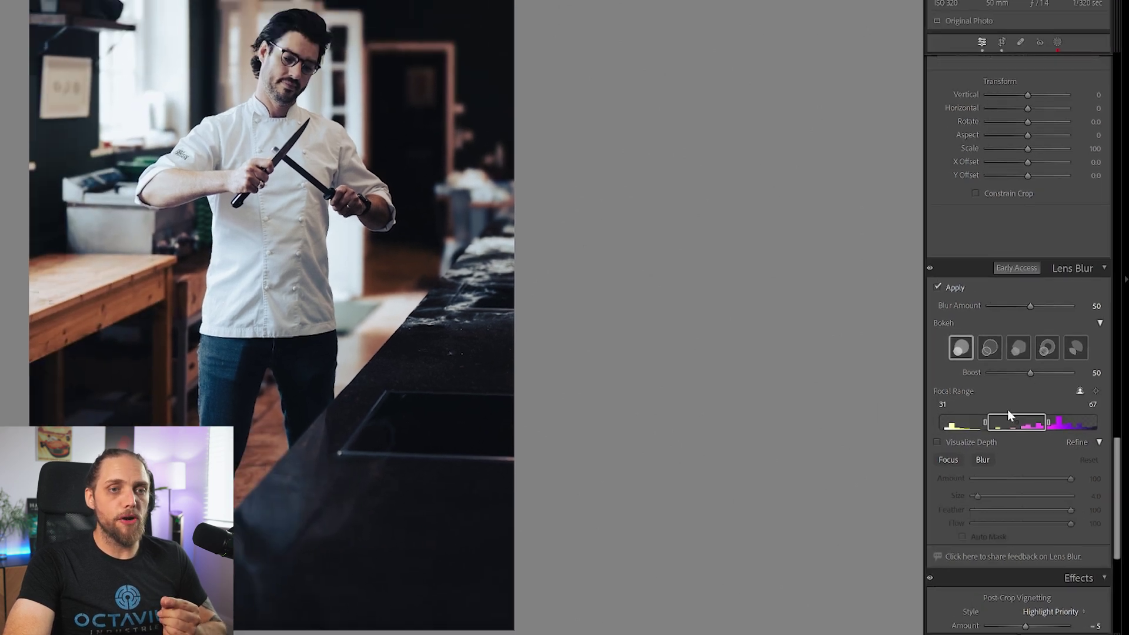
# Turn on Visualize Depth to overlay the colour-coded depth map on the portrait.
pyautogui.click(941, 425)
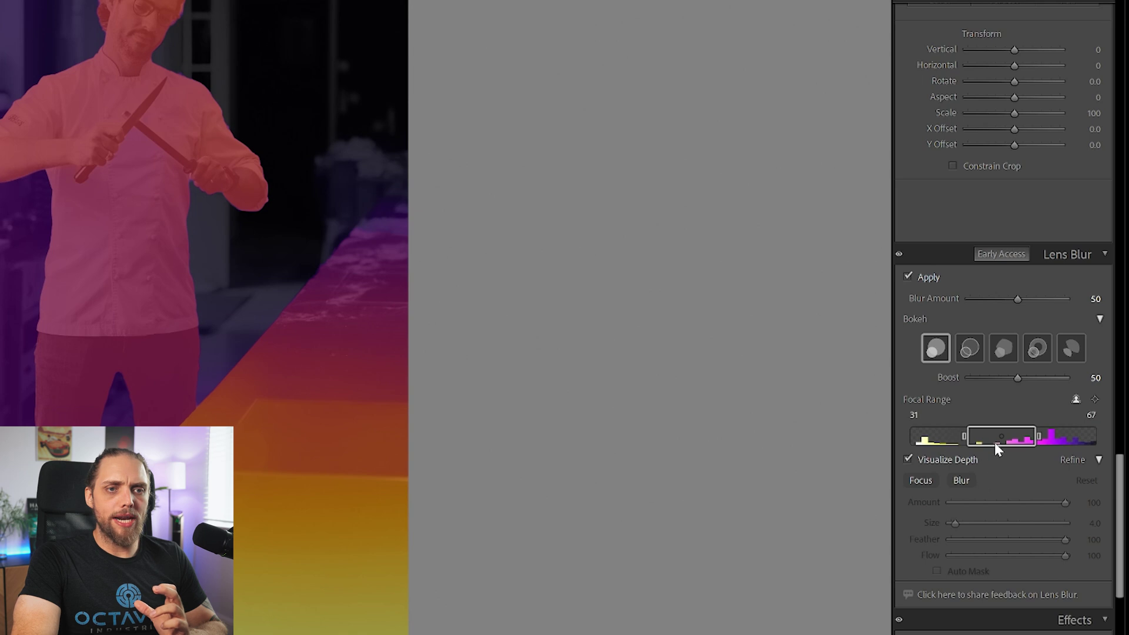
# Move the Focal Range near end to about 30, then auto-set it around the subject.
pyautogui.moveTo(1012, 442)
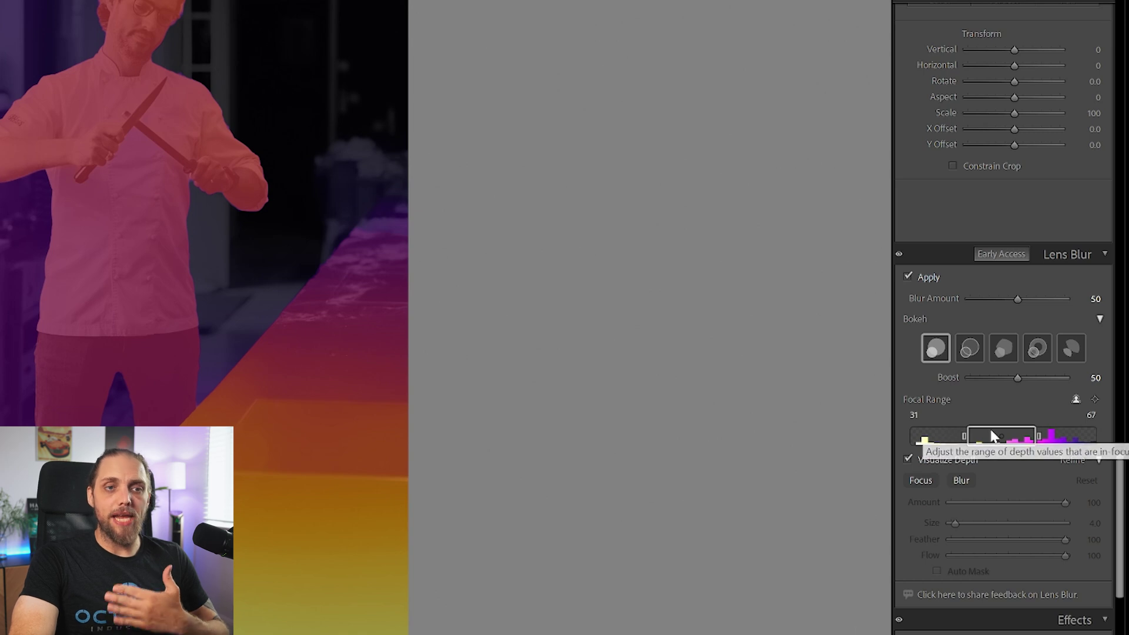
pyautogui.moveTo(968, 437); pyautogui.dragTo(993, 433)
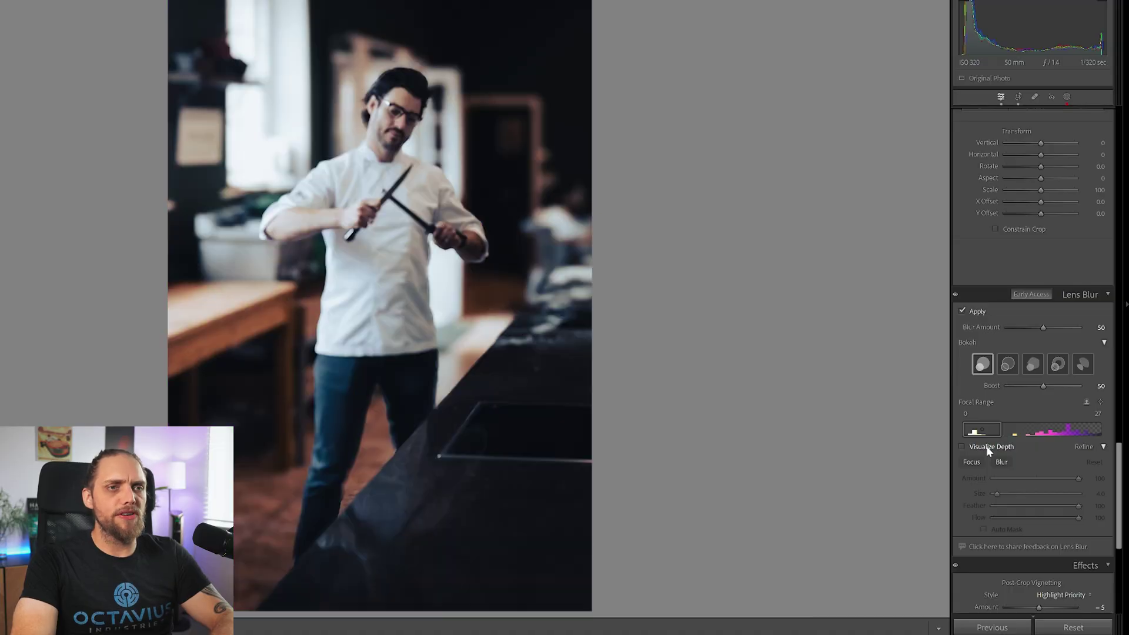
pyautogui.click(1087, 404)
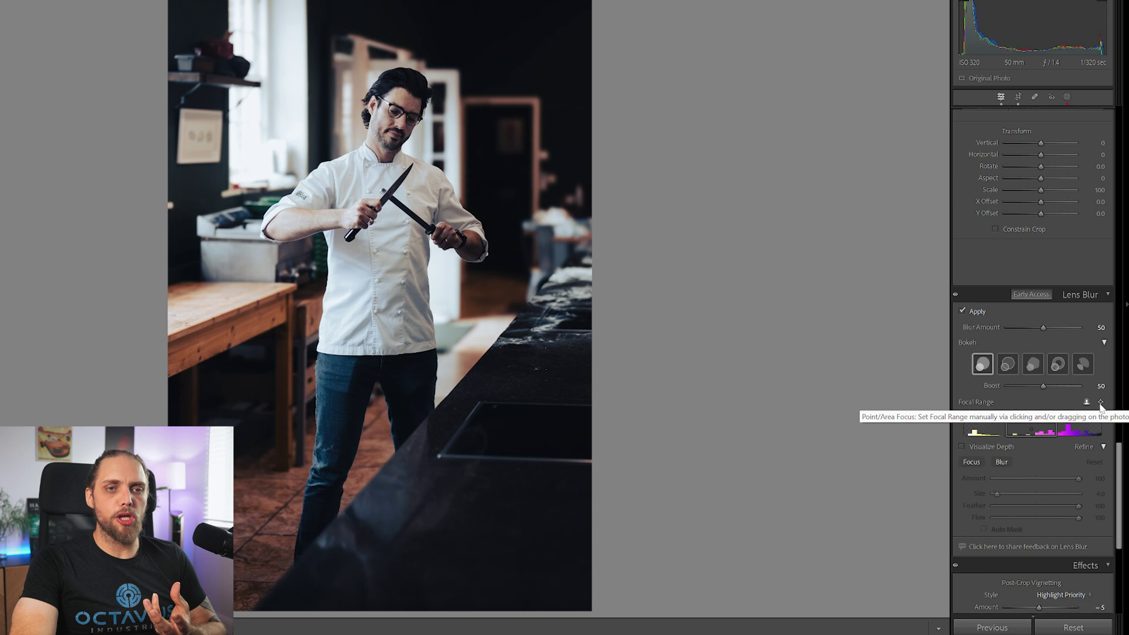
pyautogui.moveTo(1094, 418)
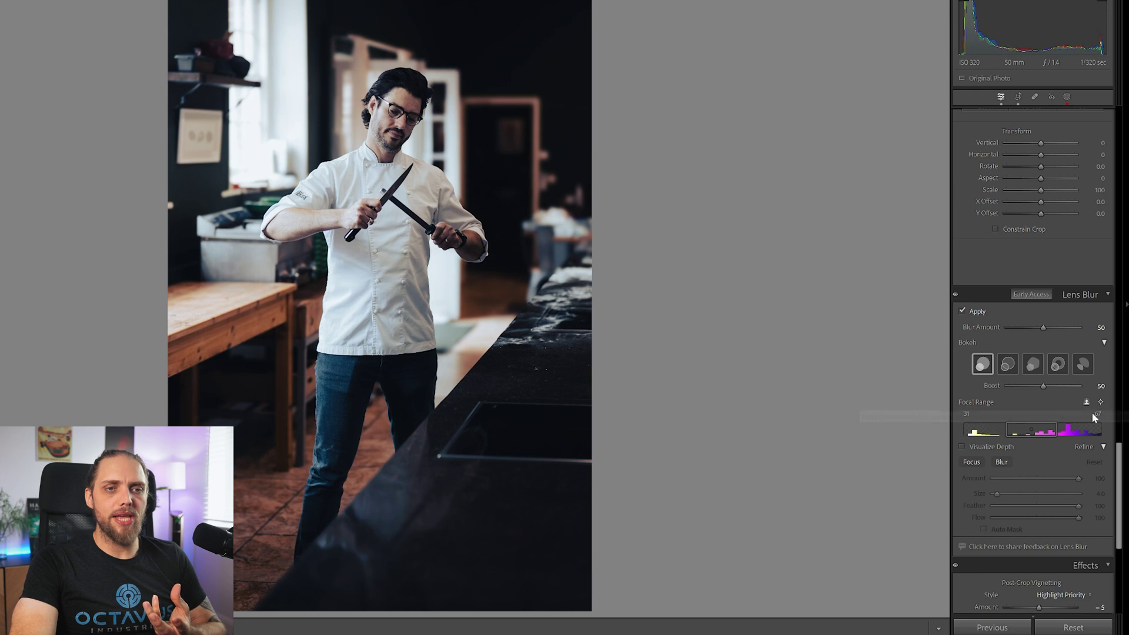
pyautogui.click(394, 113)
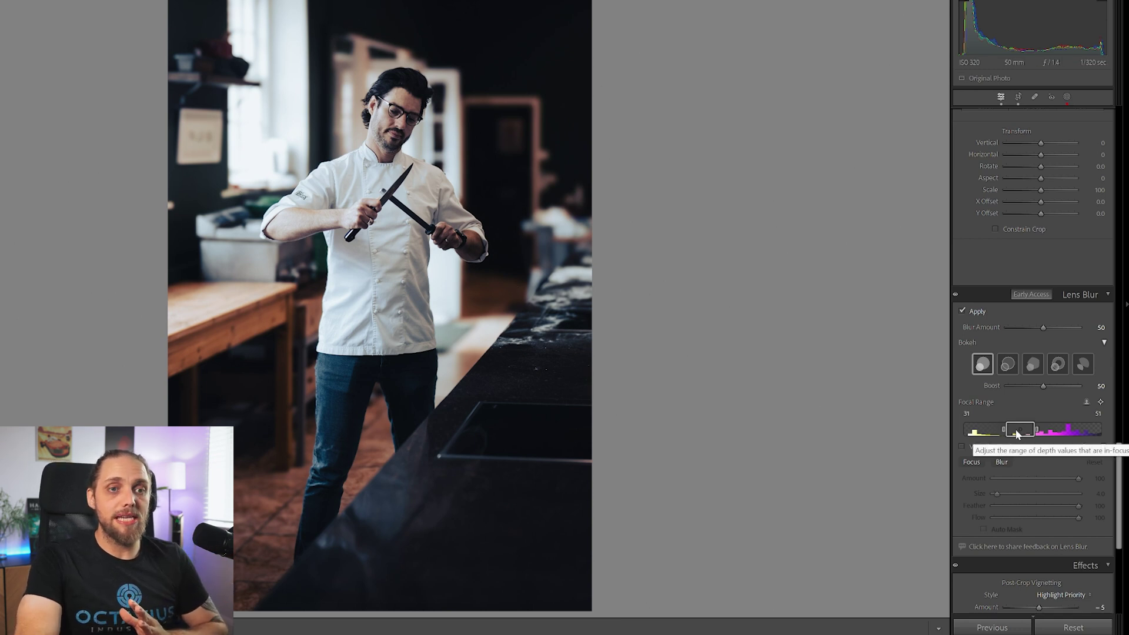
pyautogui.click(1087, 402)
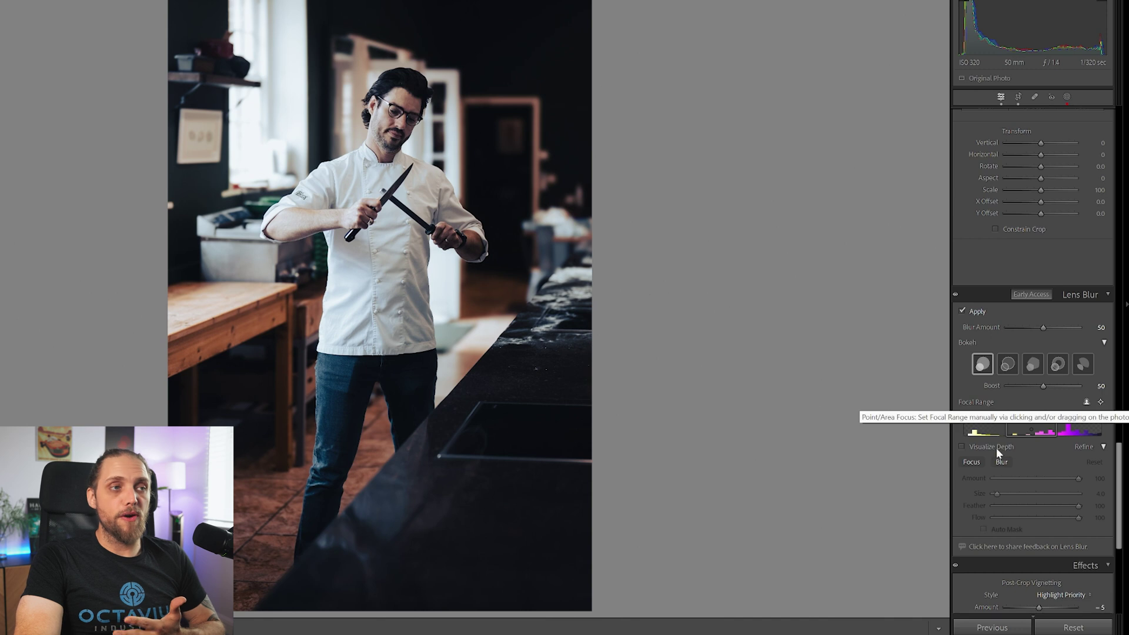
# Focus on the chef's face, hide the depth map, set Blur Amount 100, reset Subject focus.
pyautogui.click(395, 116)
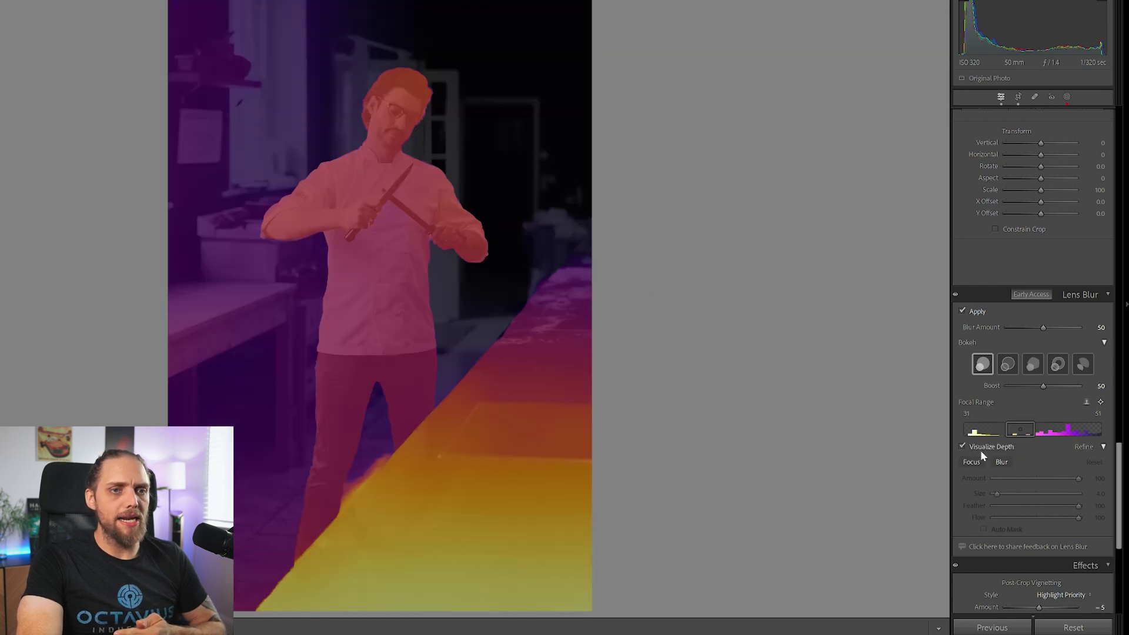
pyautogui.click(980, 450)
pyautogui.moveTo(1044, 327); pyautogui.dragTo(1083, 327)
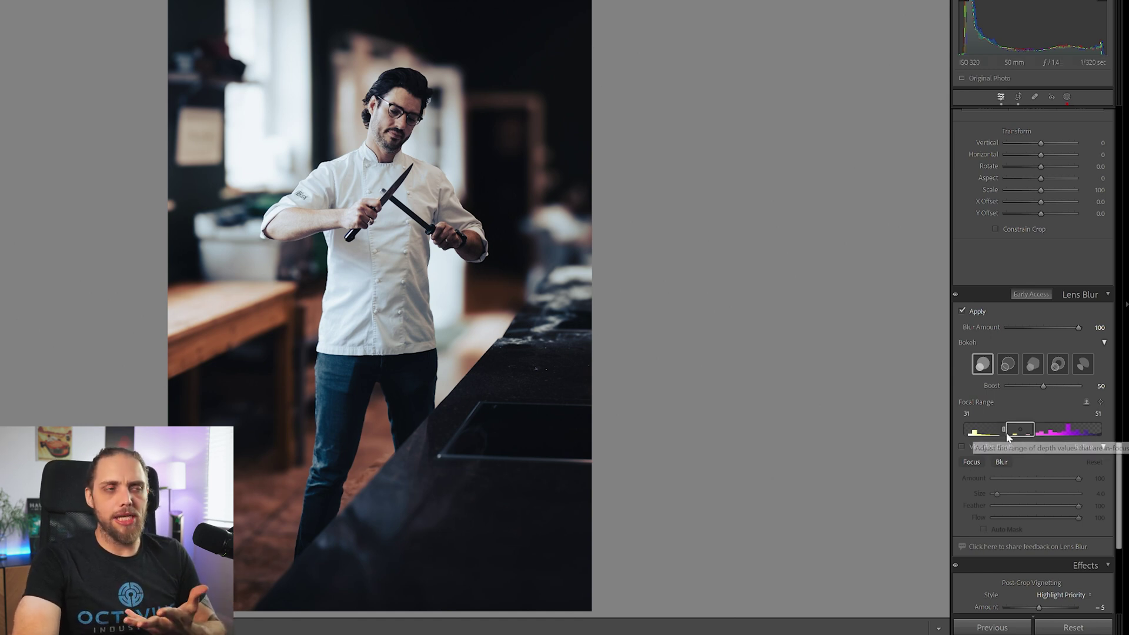
pyautogui.click(1087, 402)
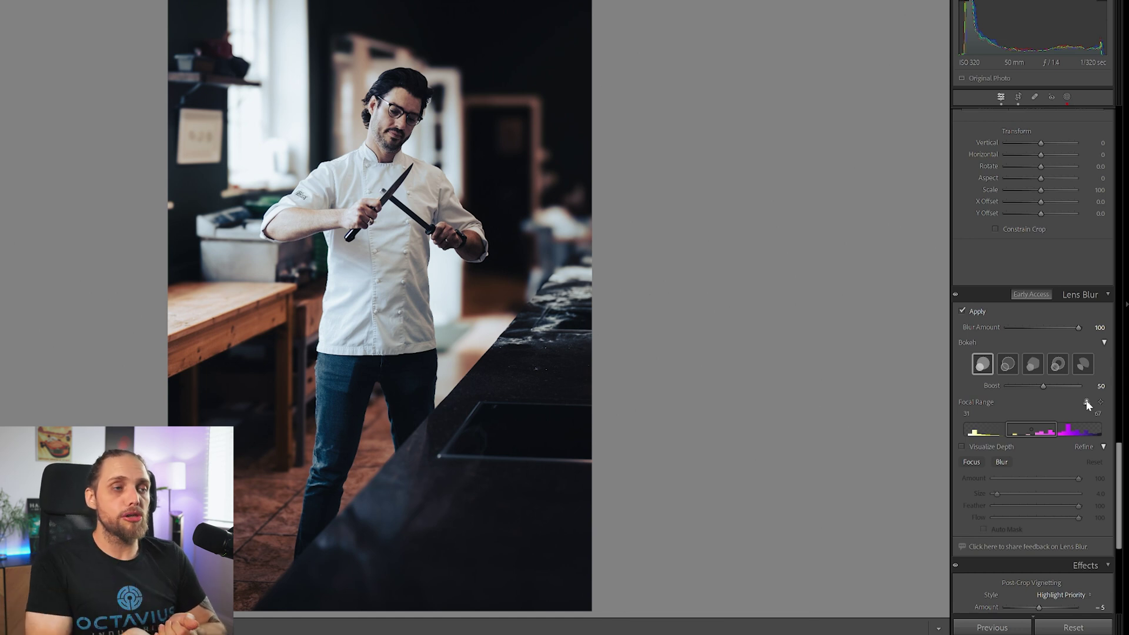
# Paint blur over the chef's hand and knife, then lower Blur Amount to 70.
pyautogui.click(975, 463)
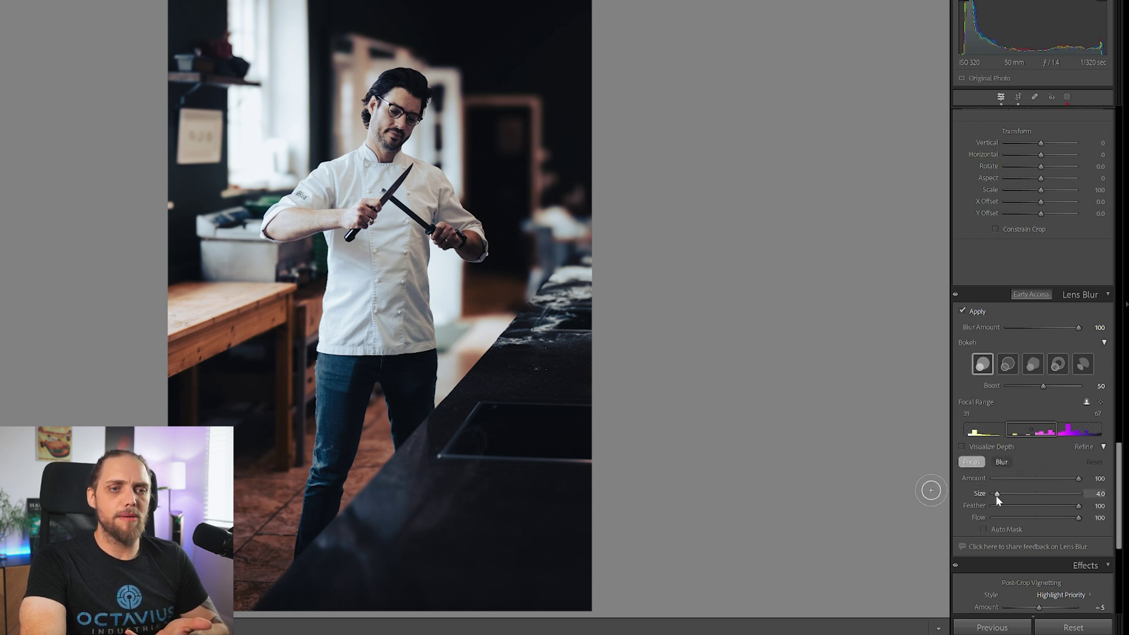
pyautogui.scroll(5, 397, 357)
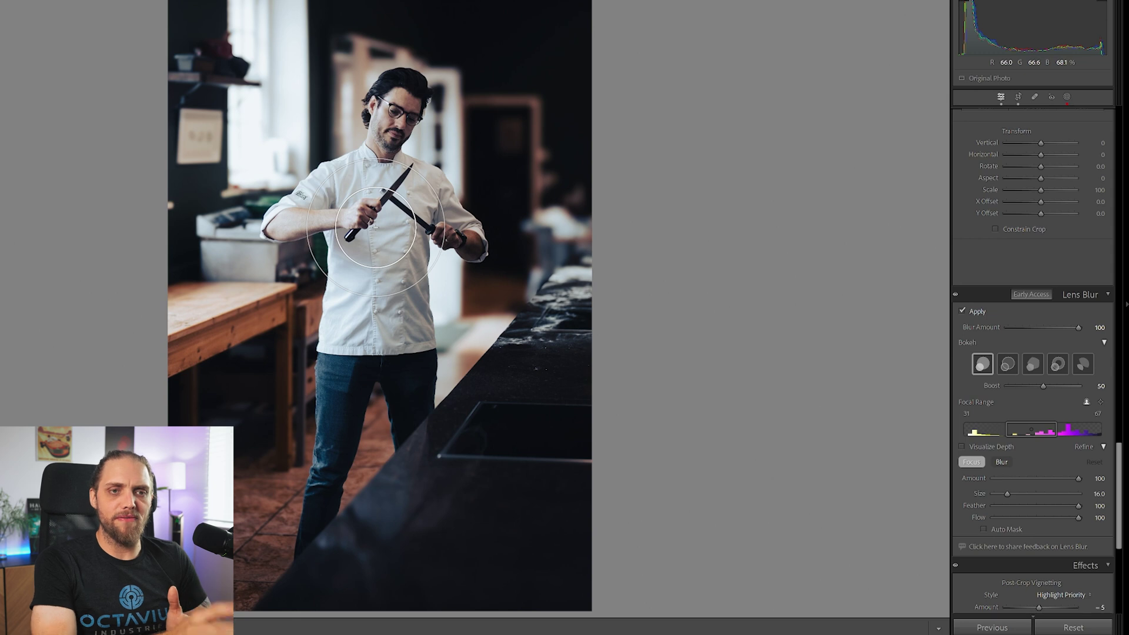
pyautogui.click(1002, 462)
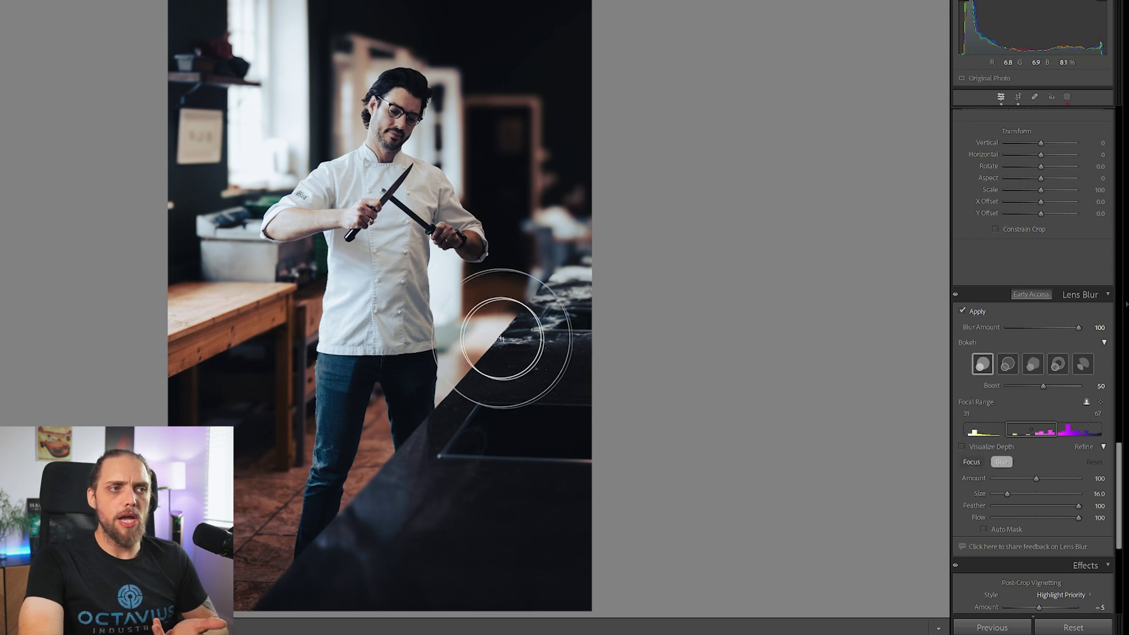
pyautogui.scroll(-5, 430, 276)
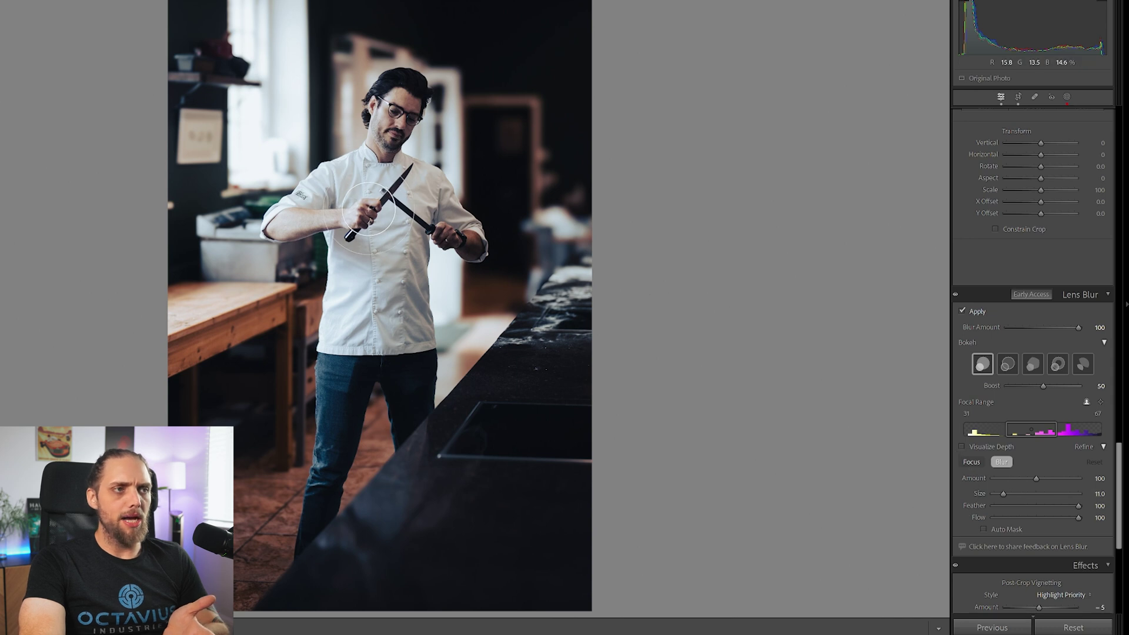
pyautogui.moveTo(366, 215)
pyautogui.mouseDown()
pyautogui.moveTo(383, 206)
pyautogui.moveTo(370, 232)
pyautogui.moveTo(400, 176)
pyautogui.moveTo(371, 231)
pyautogui.moveTo(420, 227)
pyautogui.moveTo(390, 237)
pyautogui.mouseUp()
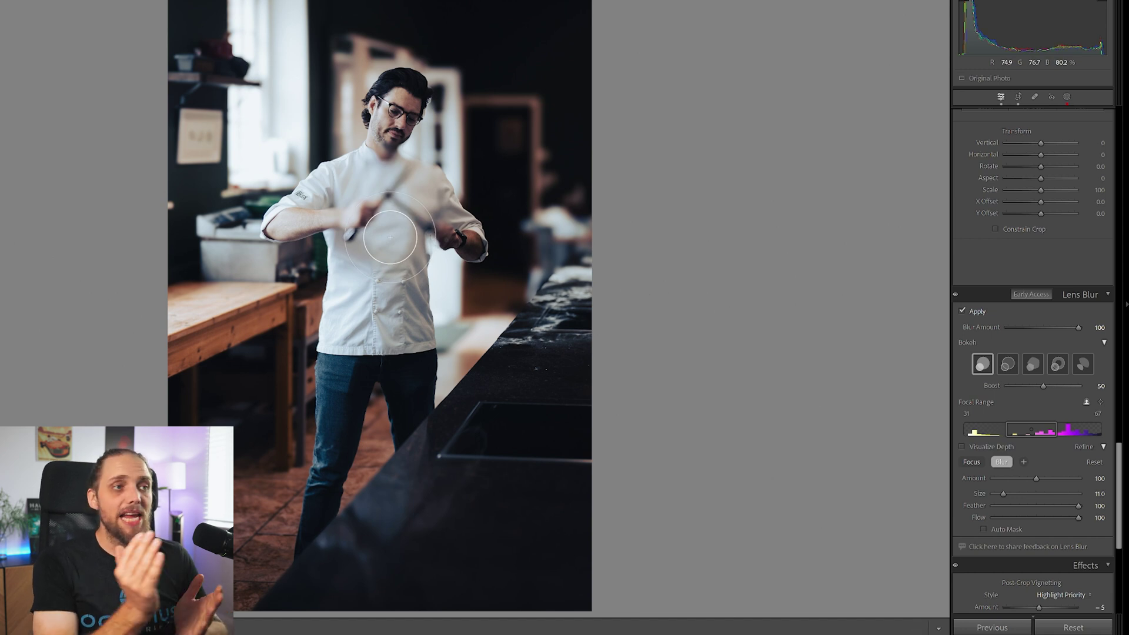
pyautogui.moveTo(1079, 327); pyautogui.dragTo(1056, 325)
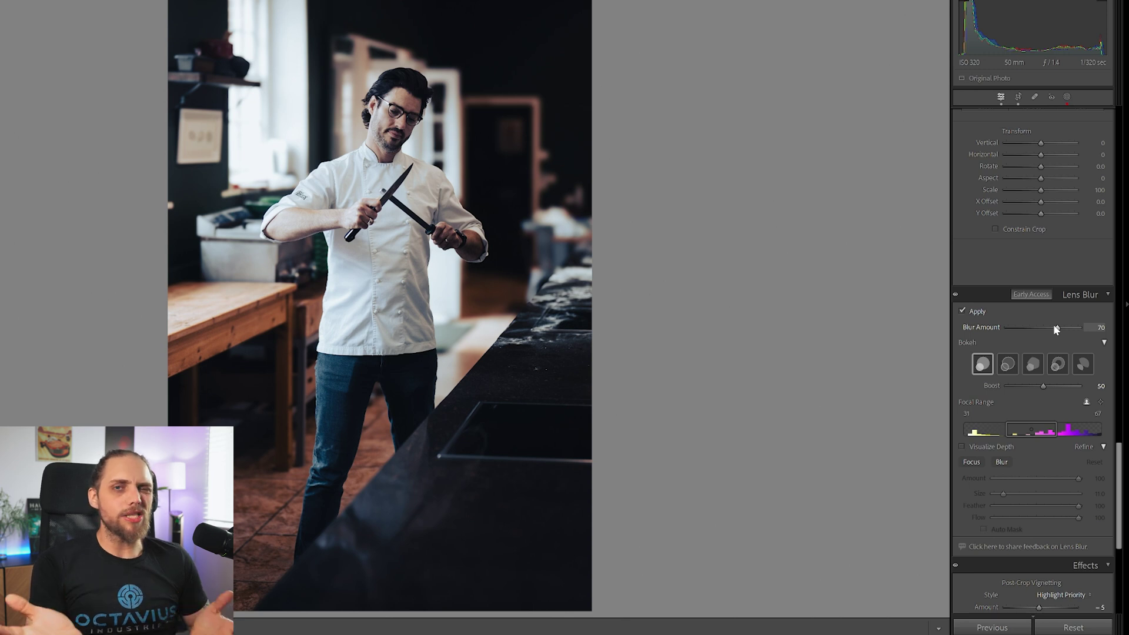
pyautogui.click(1018, 98)
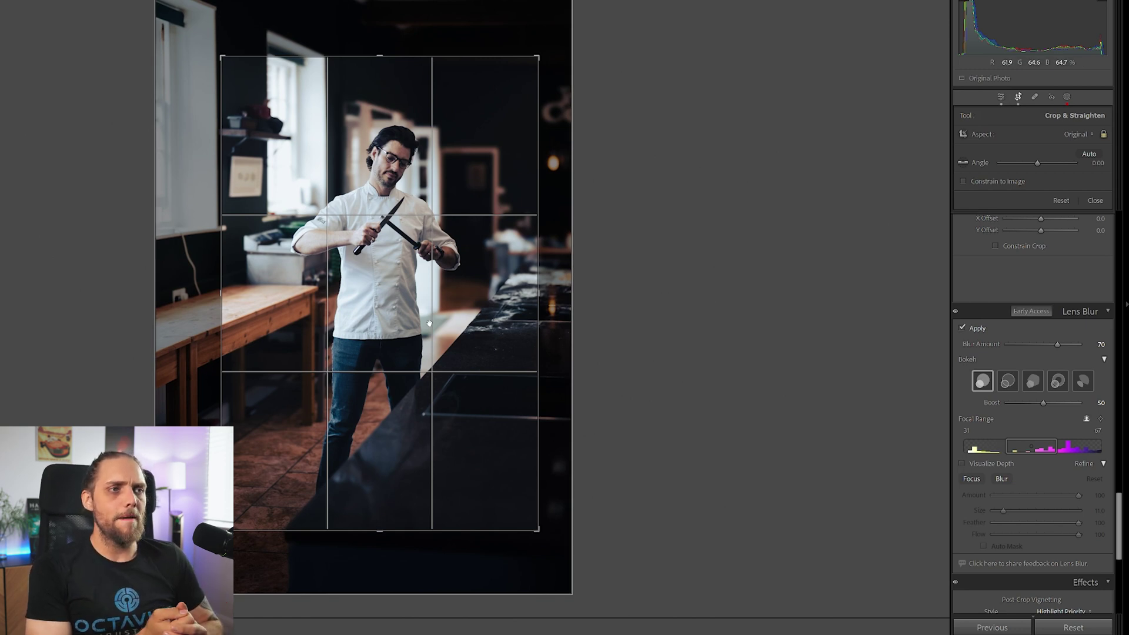
pyautogui.click(1001, 97)
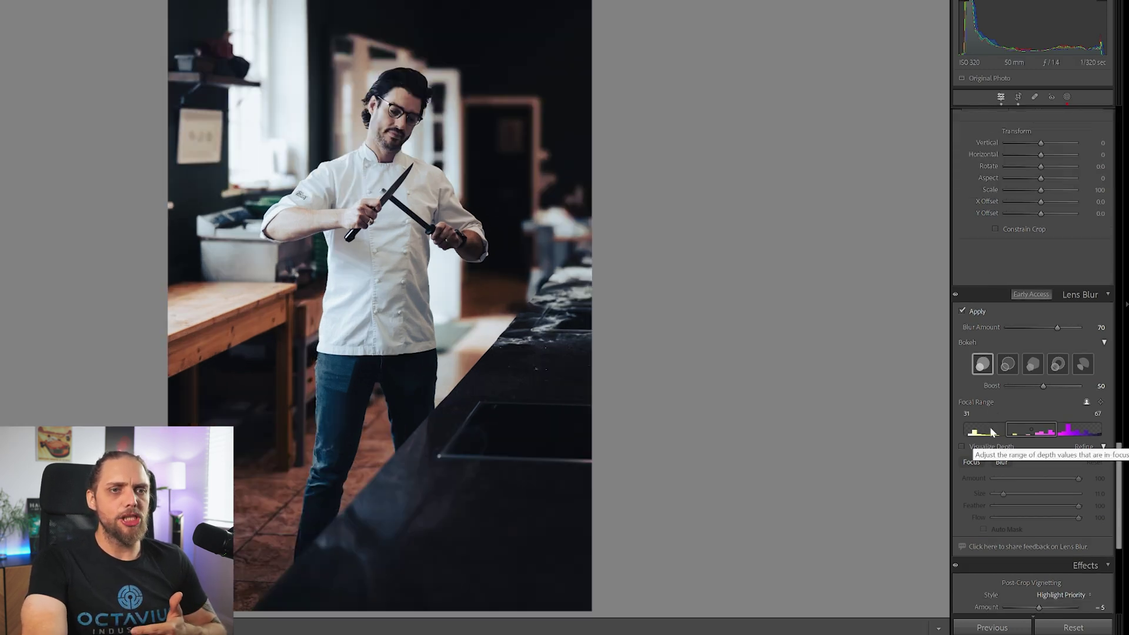